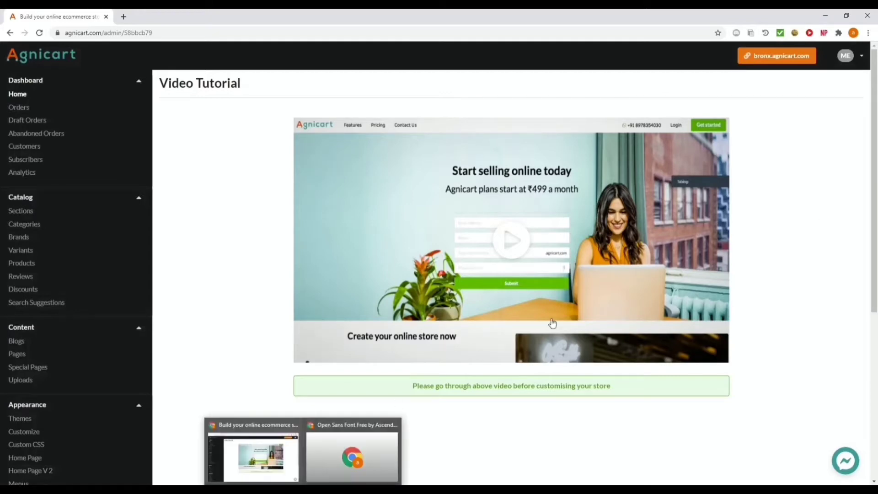
# Preview the bronx.agnicart.com storefront in a new tab, then return to the admin dashboard
pyautogui.click(796, 57)
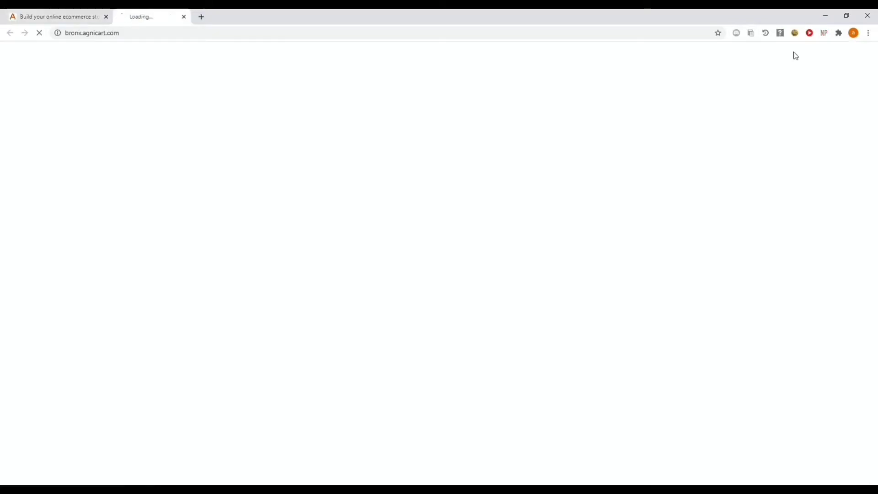
pyautogui.scroll(-10, 730, 206)
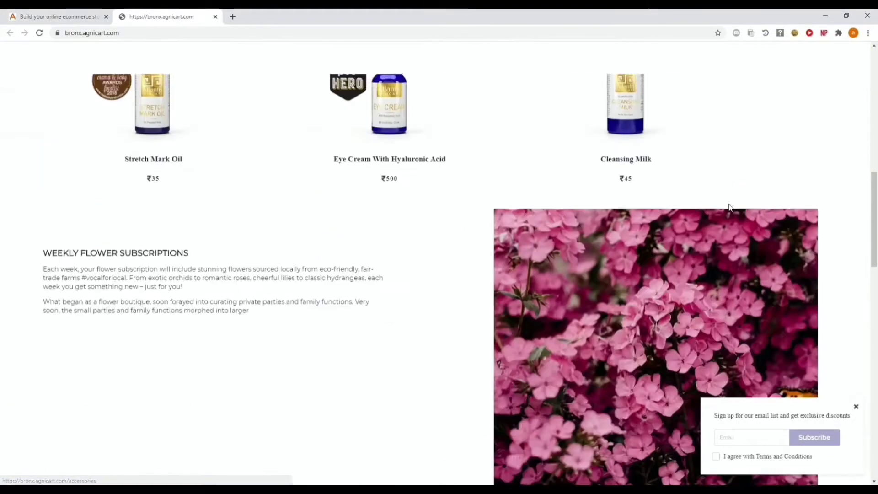
pyautogui.scroll(-2, 729, 203)
pyautogui.scroll(-5, 729, 204)
pyautogui.scroll(-3, 729, 204)
pyautogui.scroll(10, 729, 205)
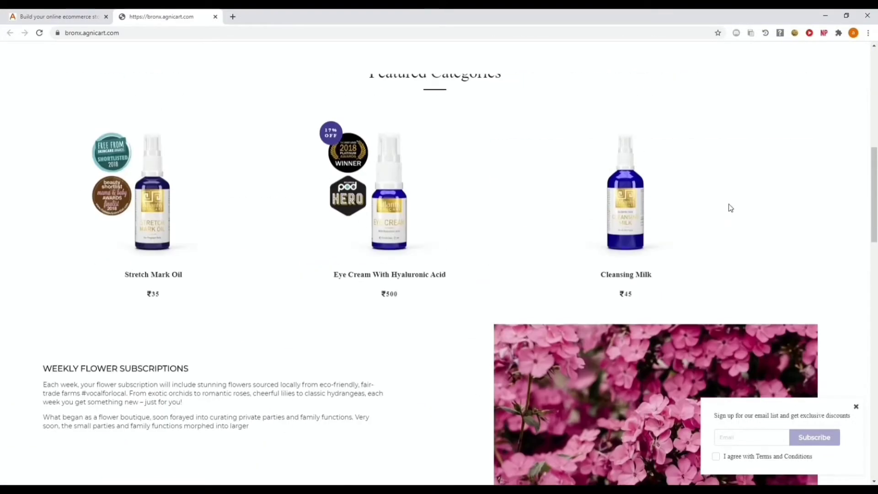
pyautogui.scroll(8, 731, 209)
pyautogui.scroll(2, 731, 208)
pyautogui.click(25, 17)
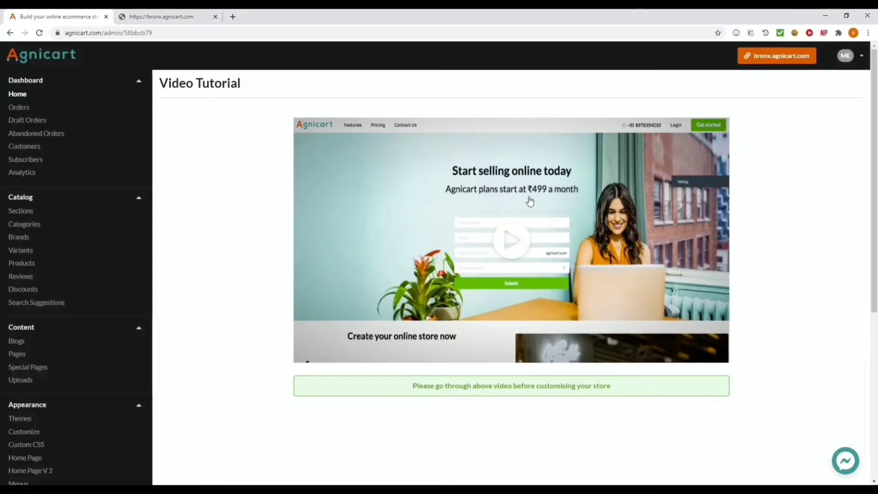
pyautogui.scroll(-3, 62, 359)
pyautogui.scroll(-2, 62, 359)
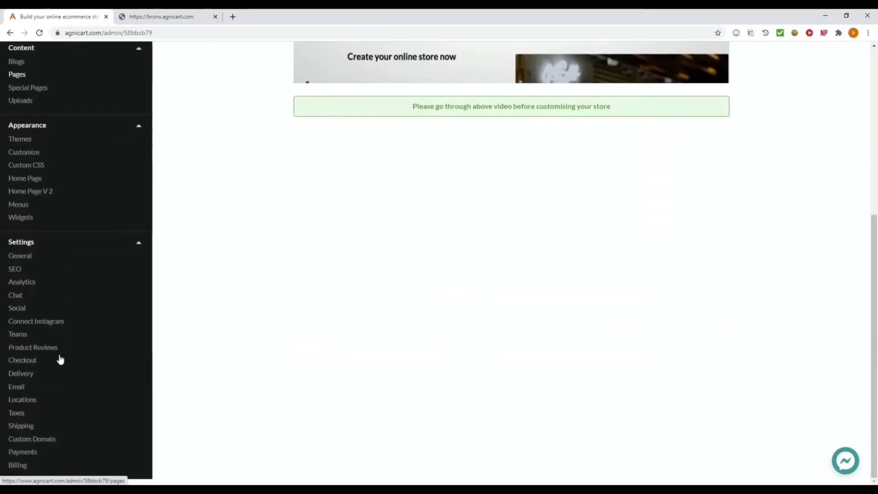
# Go to Settings > Teams to view the three existing admin and manager members
pyautogui.click(19, 336)
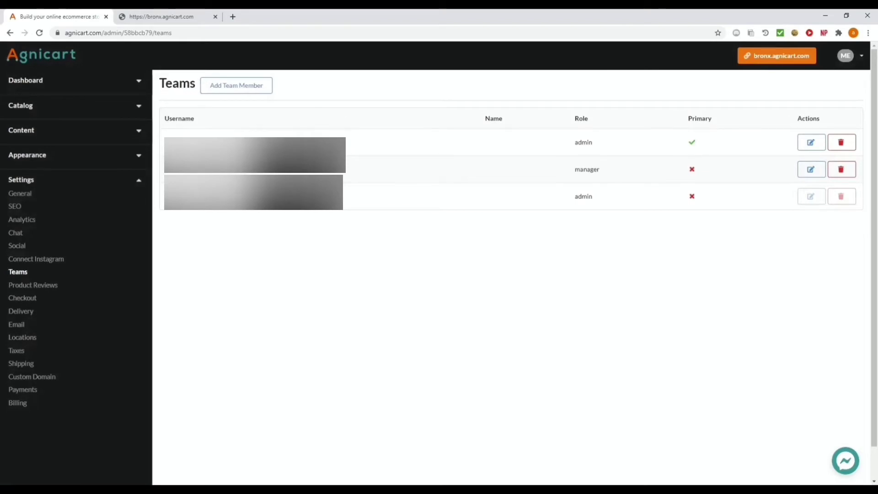
pyautogui.click(243, 87)
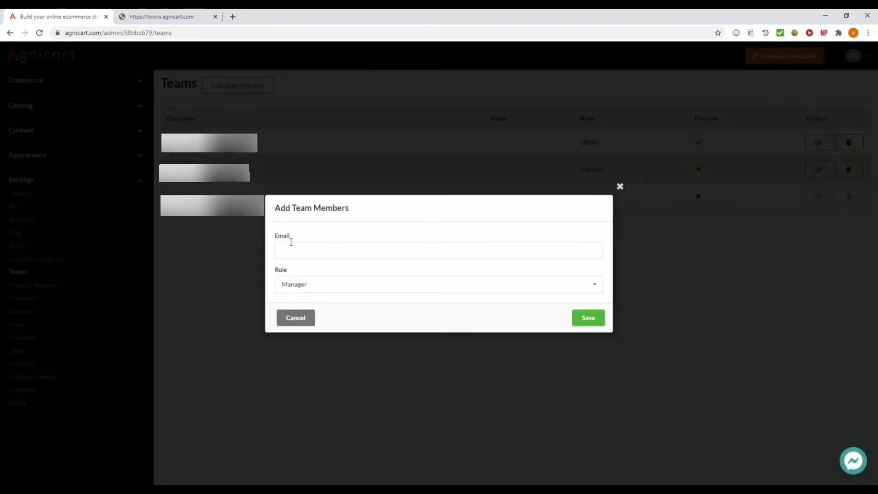
pyautogui.click(326, 251)
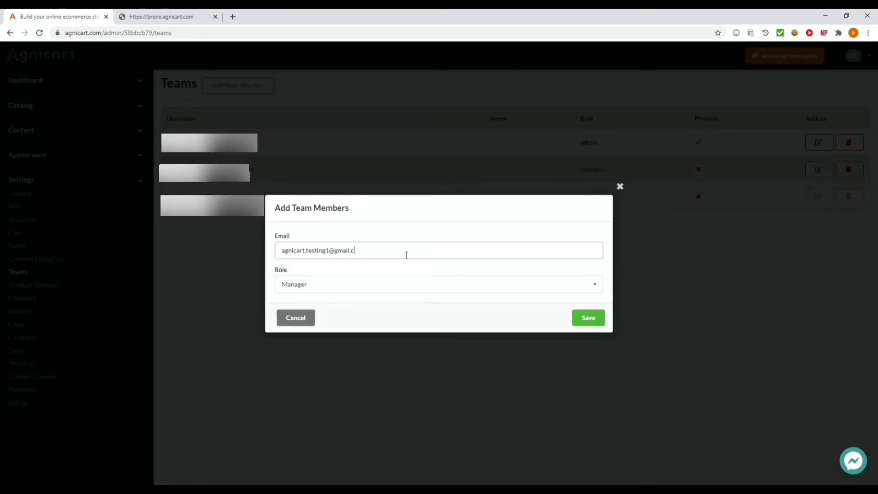
pyautogui.click(396, 286)
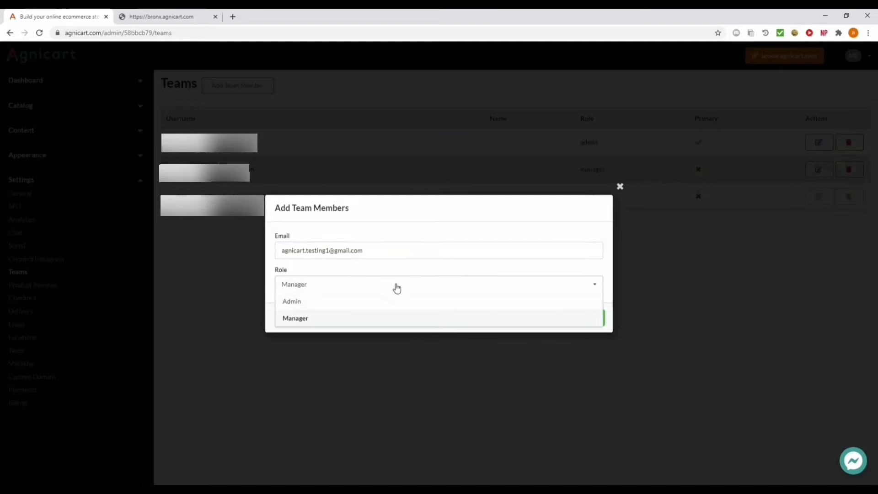
pyautogui.click(383, 300)
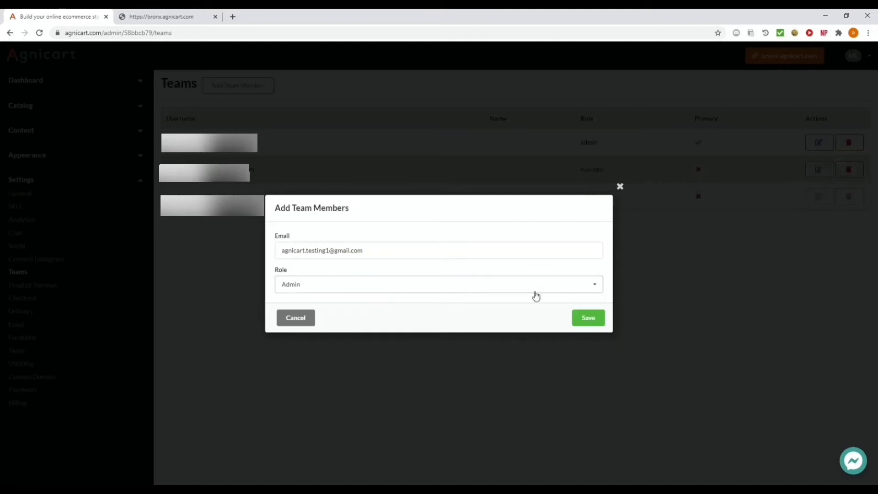
pyautogui.click(579, 317)
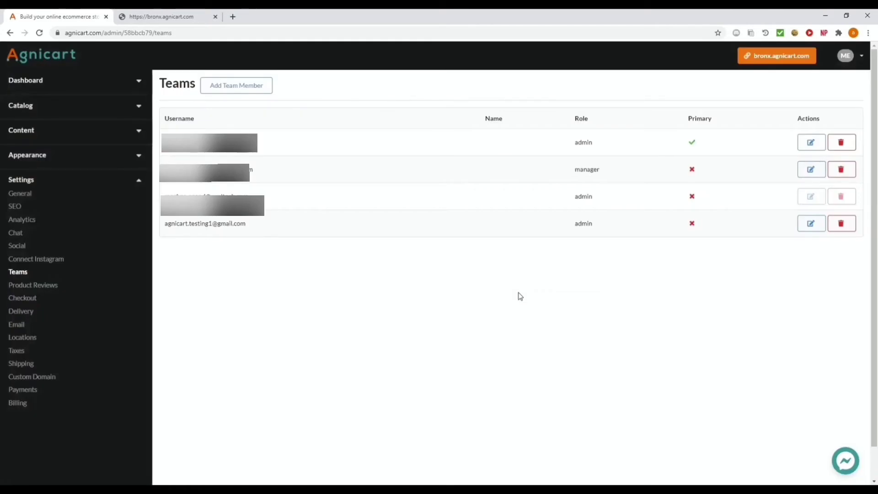
# In a new Gmail tab, follow the AgniCart Team Invitation's Set Password link
pyautogui.click(233, 17)
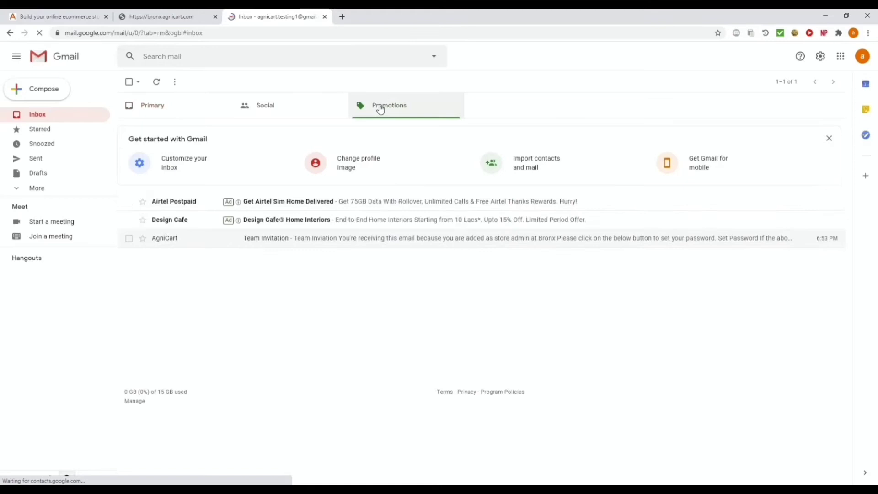
pyautogui.click(230, 240)
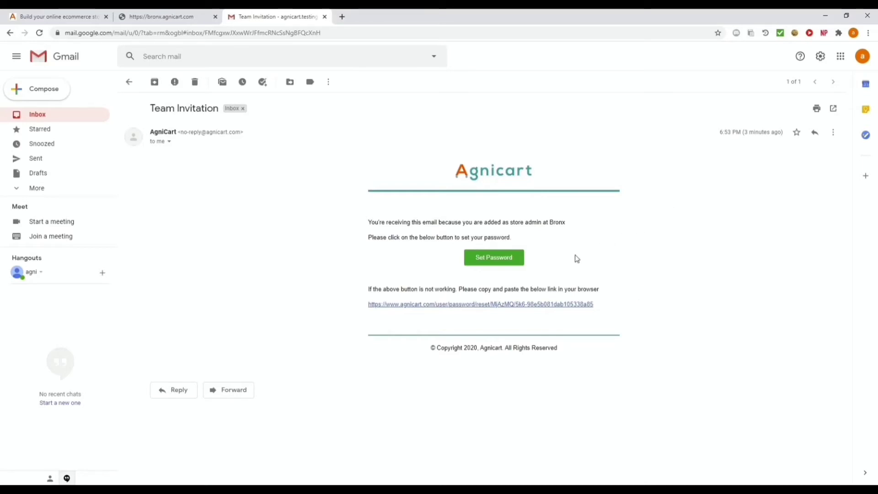
pyautogui.click(499, 259)
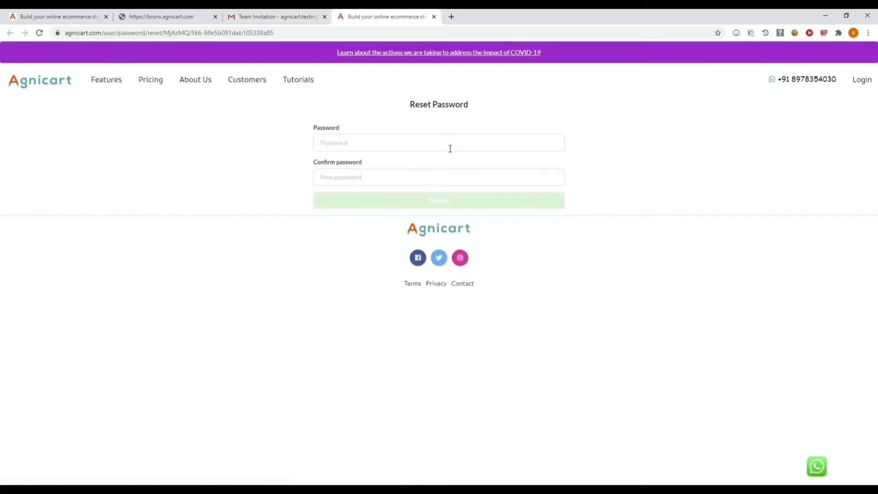
# Enter and confirm the new password on the Reset Password form, then submit
pyautogui.click(450, 148)
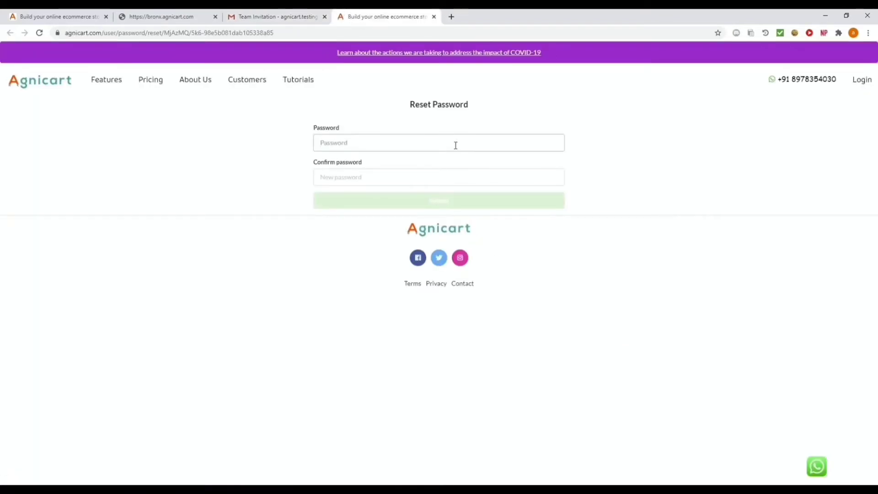
pyautogui.click(440, 176)
pyautogui.write('1')
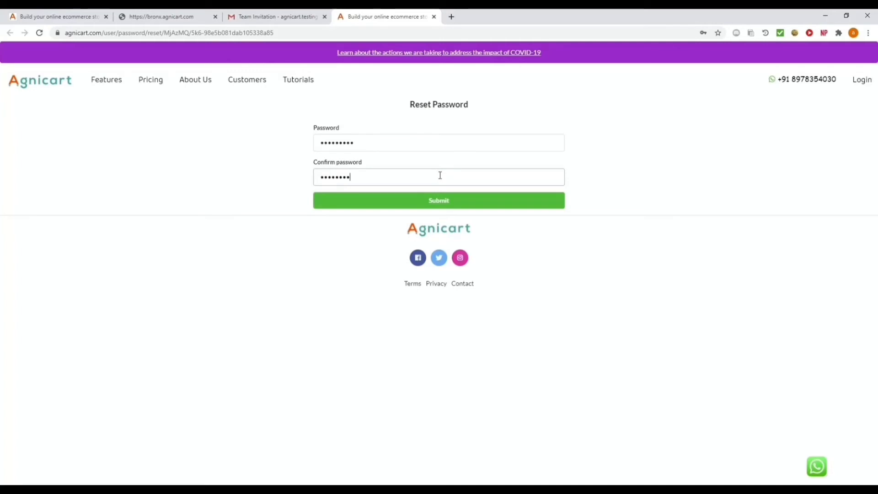
pyautogui.click(427, 199)
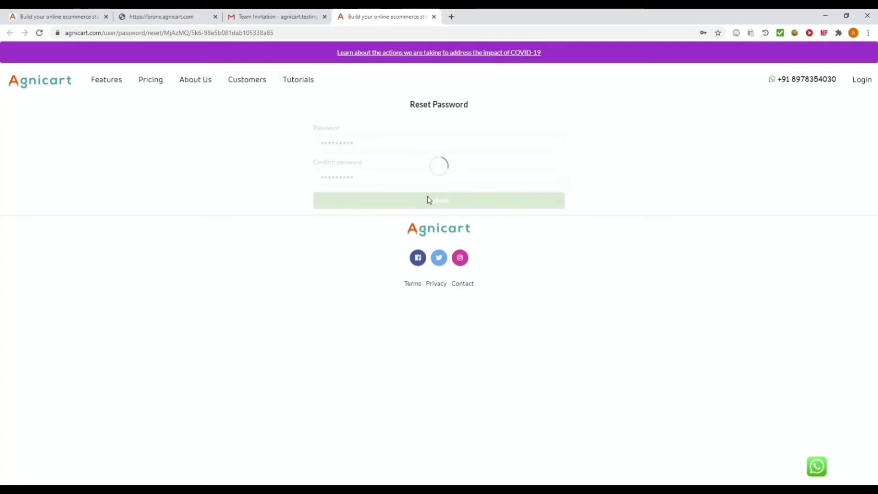
pyautogui.click(455, 139)
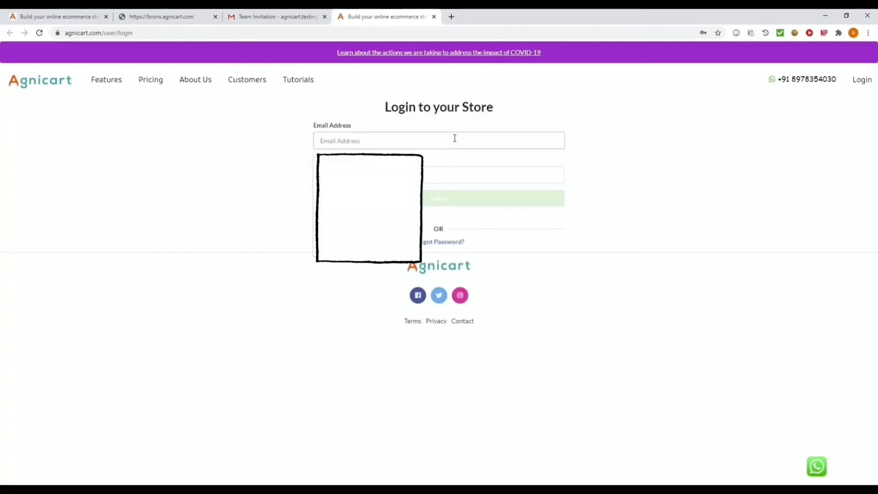
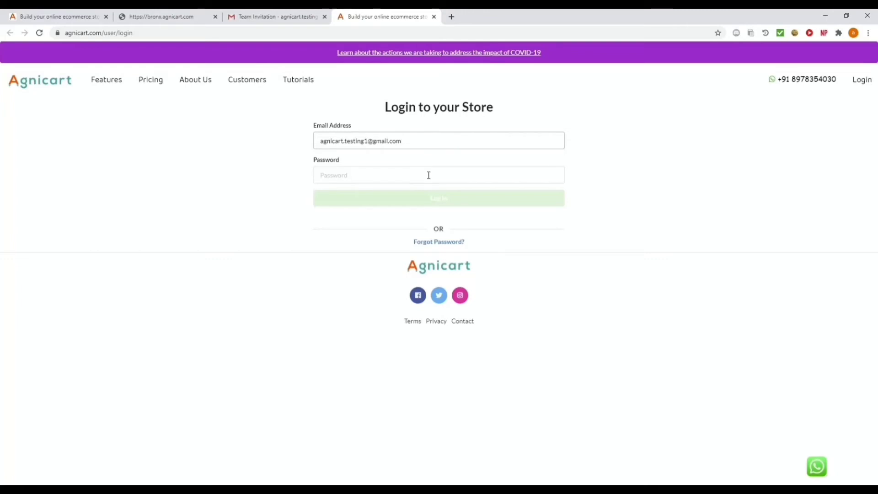
pyautogui.click(428, 175)
pyautogui.write('••')
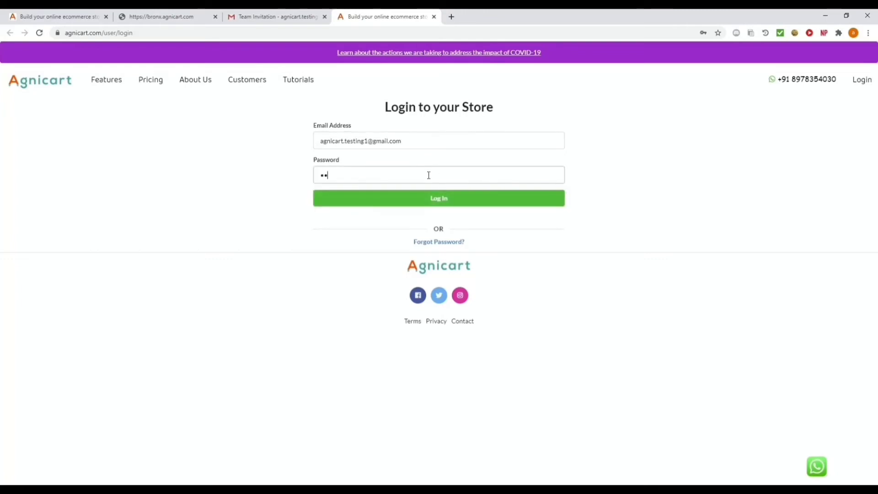
pyautogui.click(429, 198)
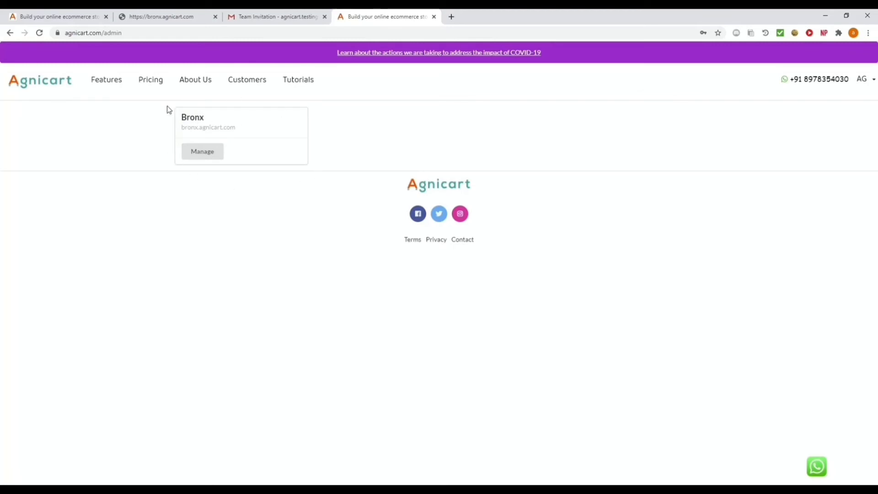
# Open the Bronx store's dashboard via Manage, then its Settings > Teams page
pyautogui.click(204, 152)
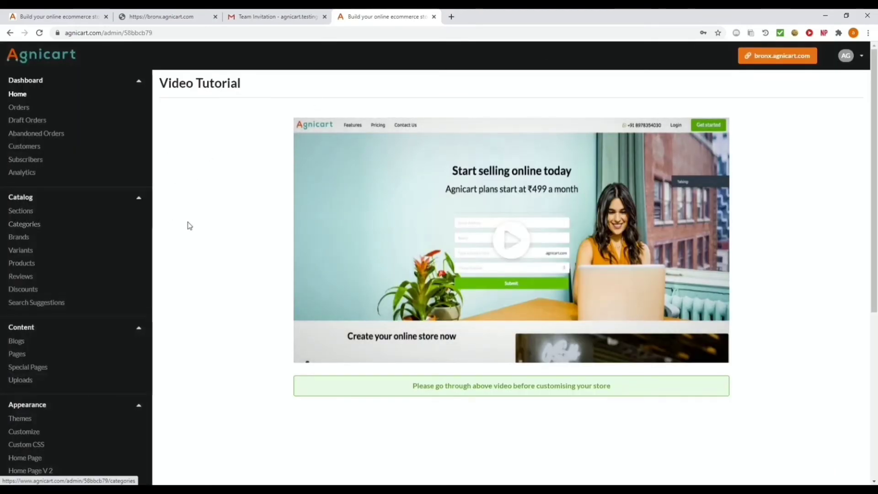
pyautogui.scroll(-1, 194, 223)
pyautogui.scroll(-3, 195, 224)
pyautogui.scroll(-1, 195, 224)
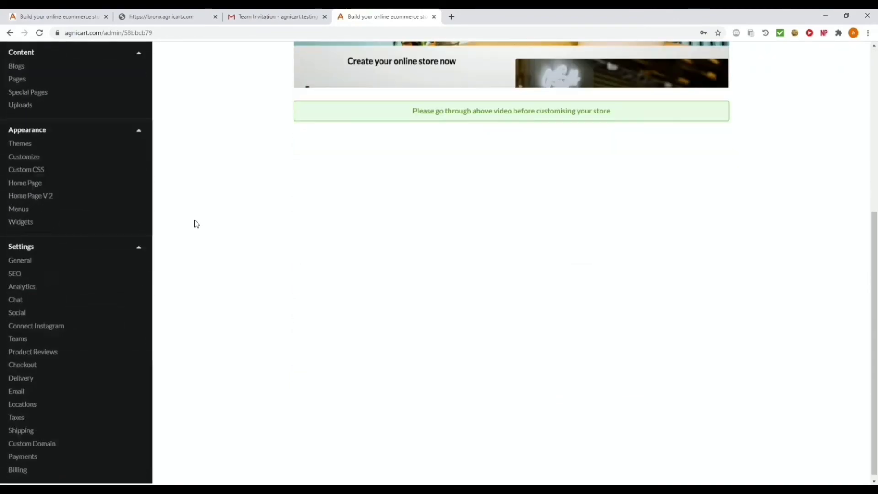
pyautogui.scroll(4, 195, 224)
pyautogui.scroll(-4, 193, 224)
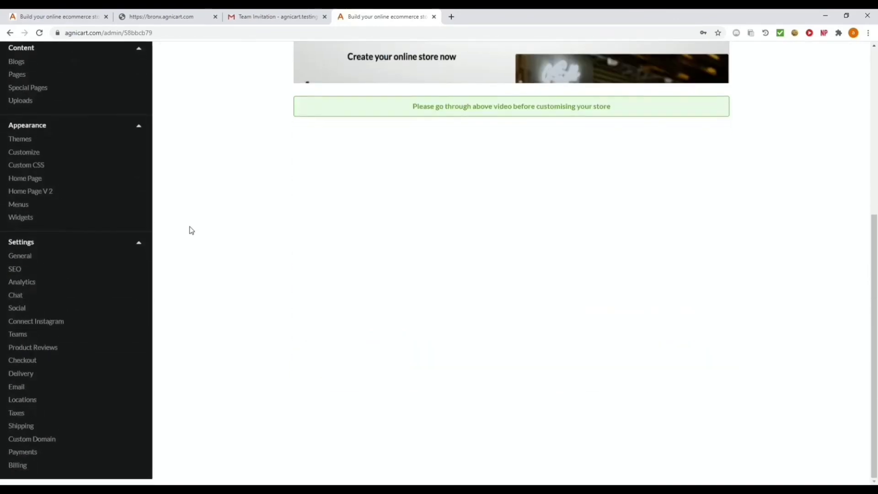
pyautogui.click(21, 336)
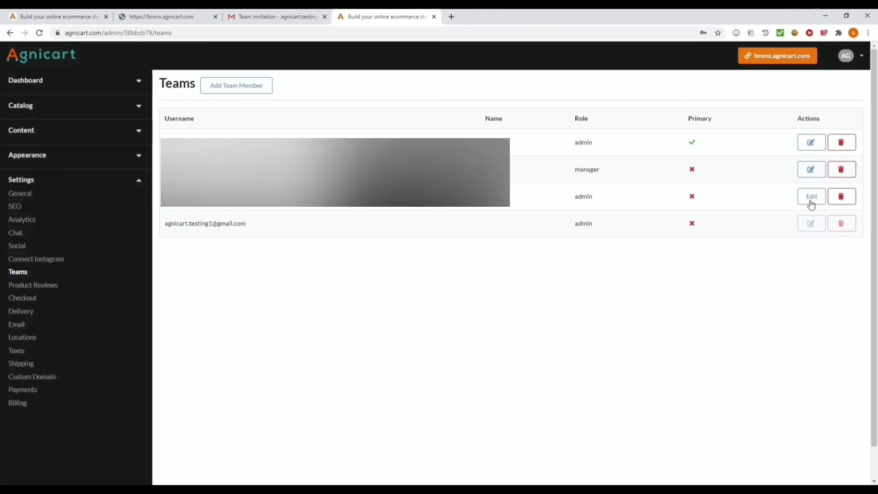
pyautogui.click(811, 198)
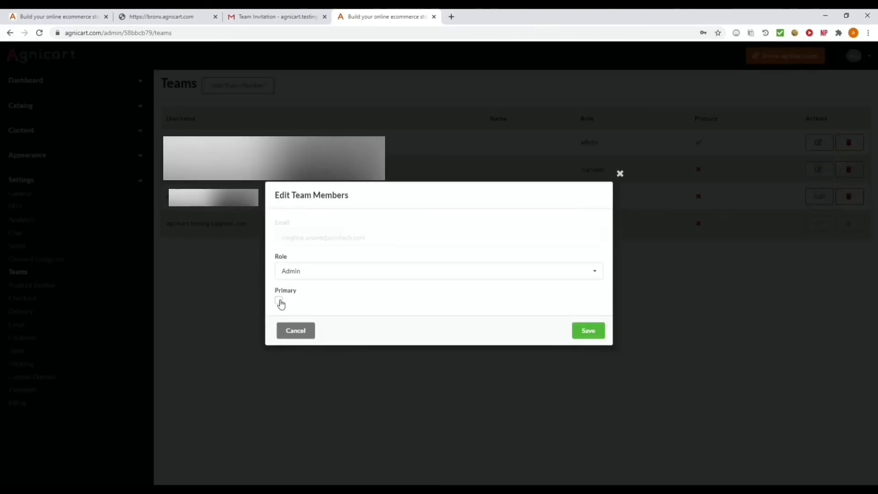
pyautogui.click(314, 278)
pyautogui.click(326, 274)
pyautogui.click(621, 176)
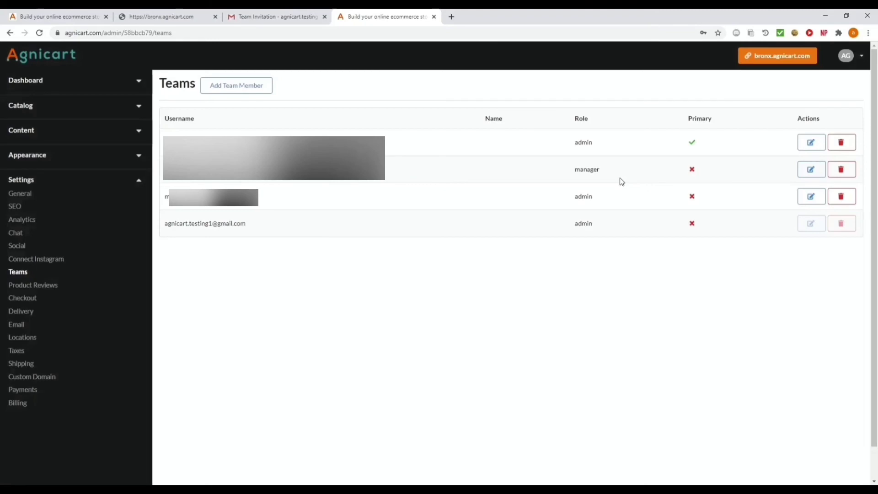